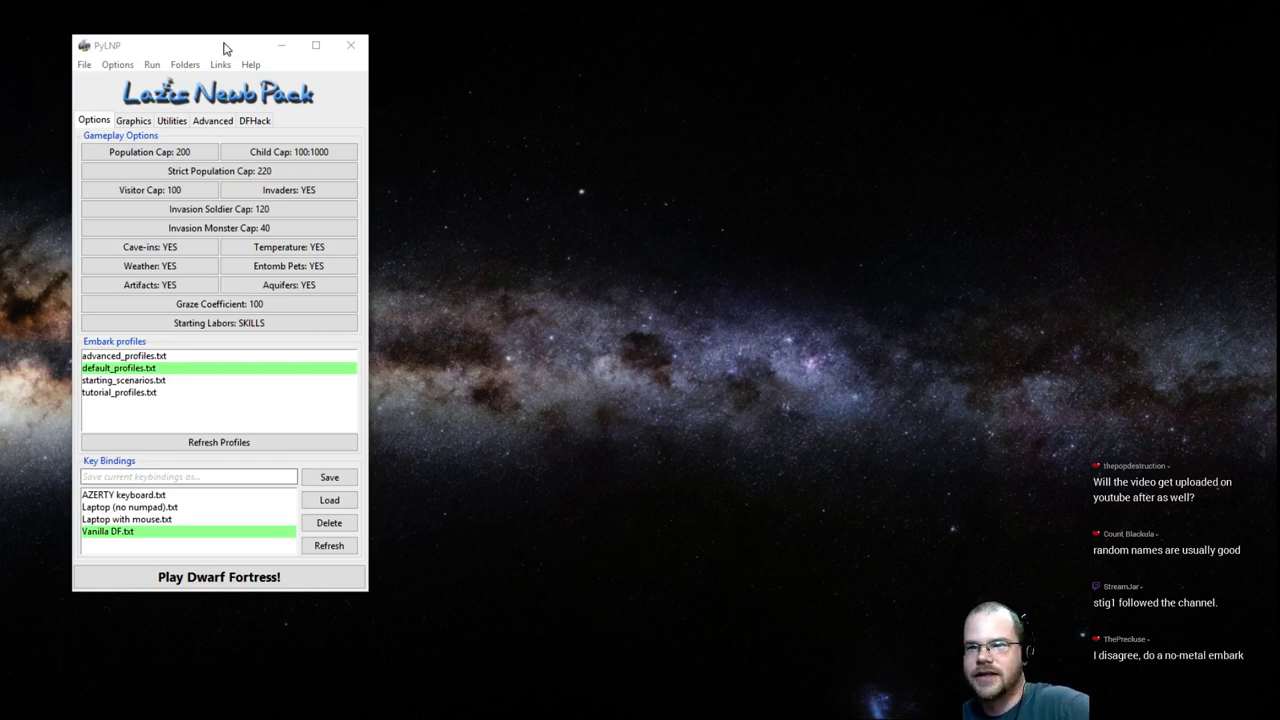
- Browse in File Explorer from the Soundsense folder up to the main Dwarf Fortress folder and view the launcher files there
left_click_drag(224, 44, 220, 32)
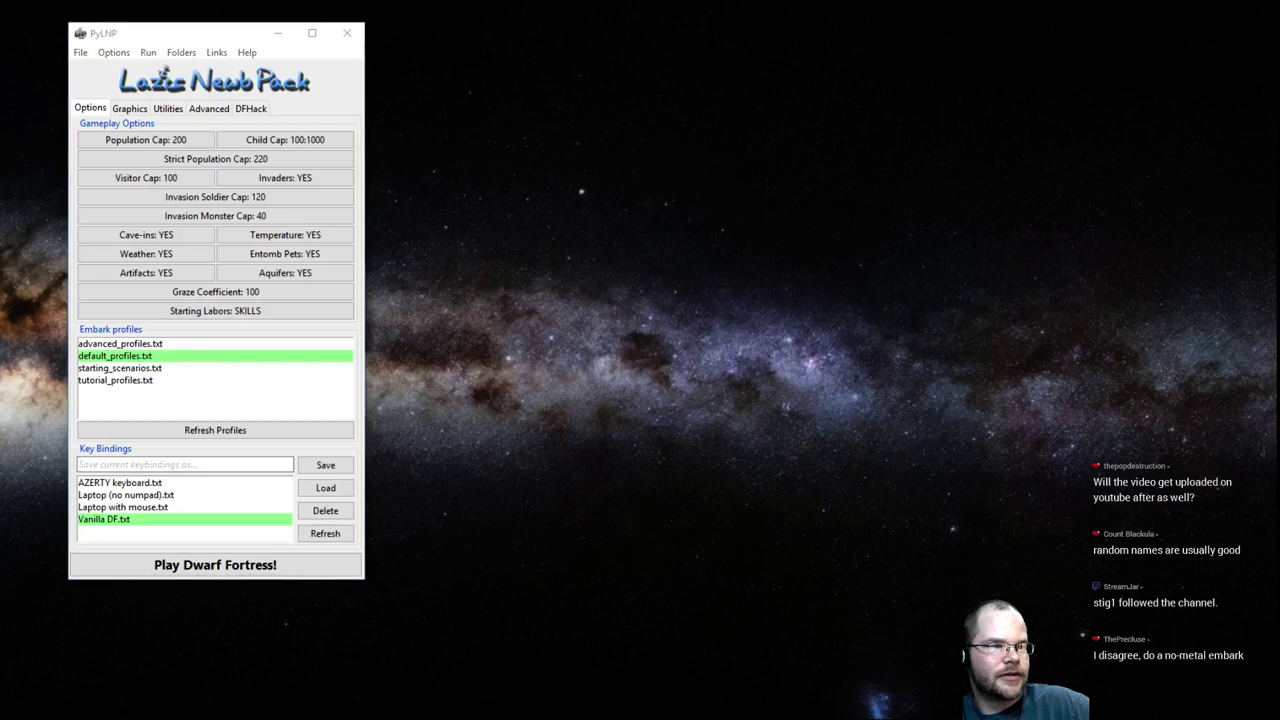
left_click_drag(334, 320, 823, 86)
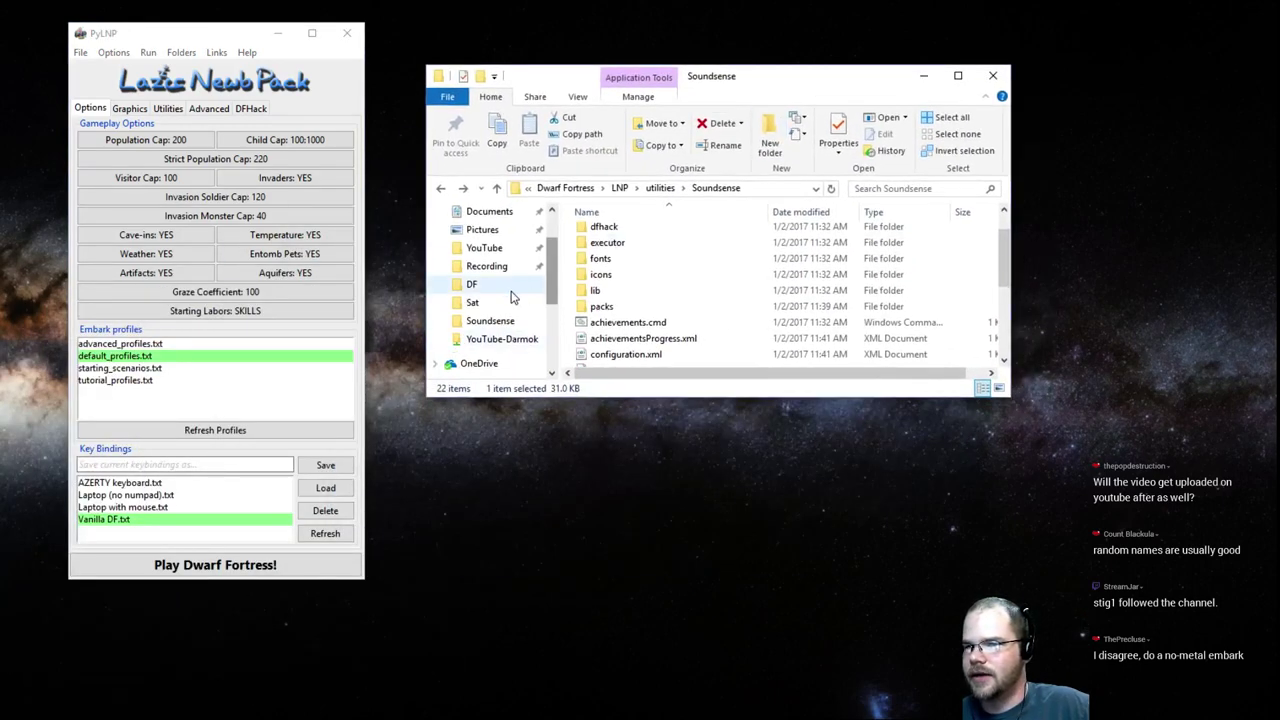
scroll(547, 320, "down", 1)
scroll(547, 320, "up", 1)
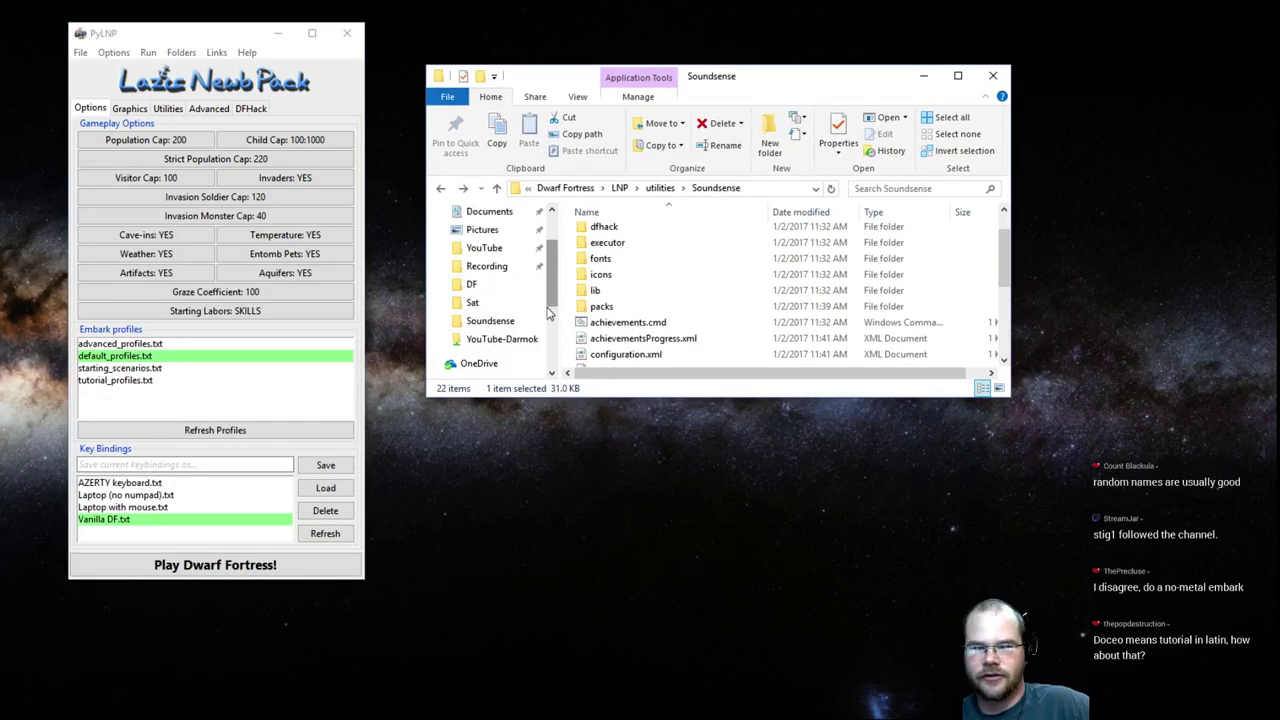
scroll(527, 316, "down", 1)
scroll(527, 316, "down", 1)
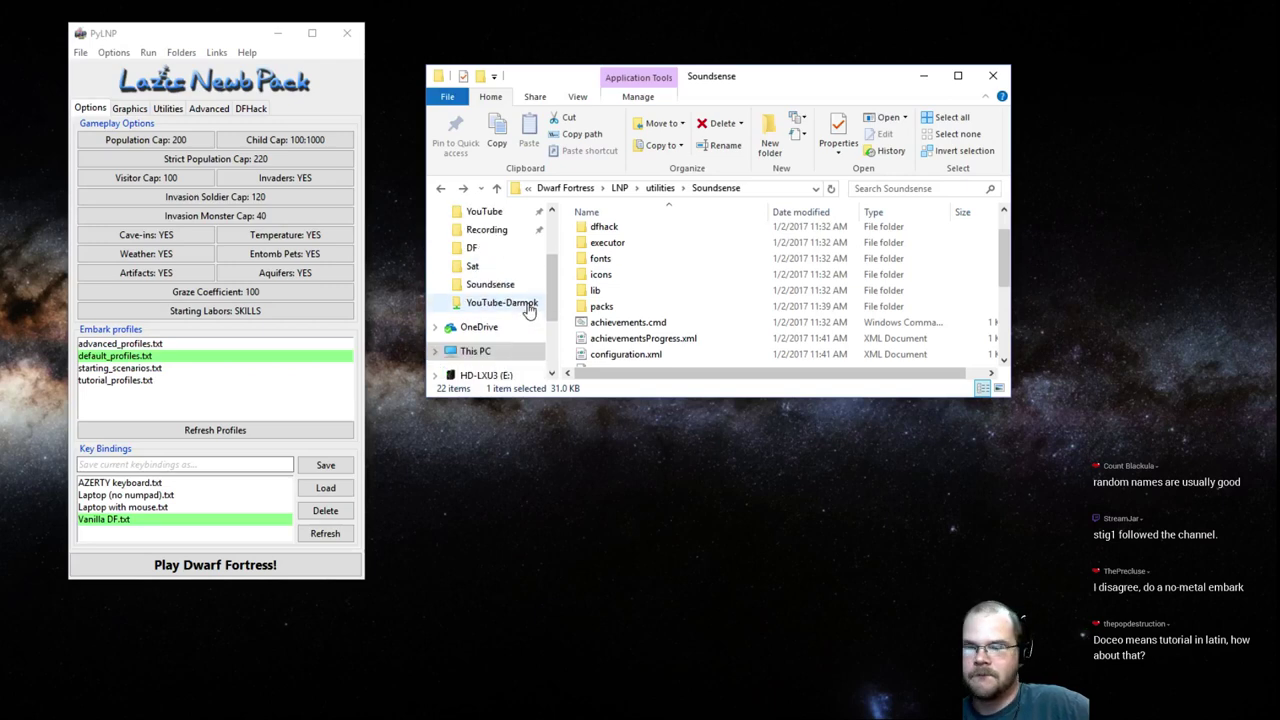
scroll(527, 316, "up", 2)
scroll(672, 294, "up", 1)
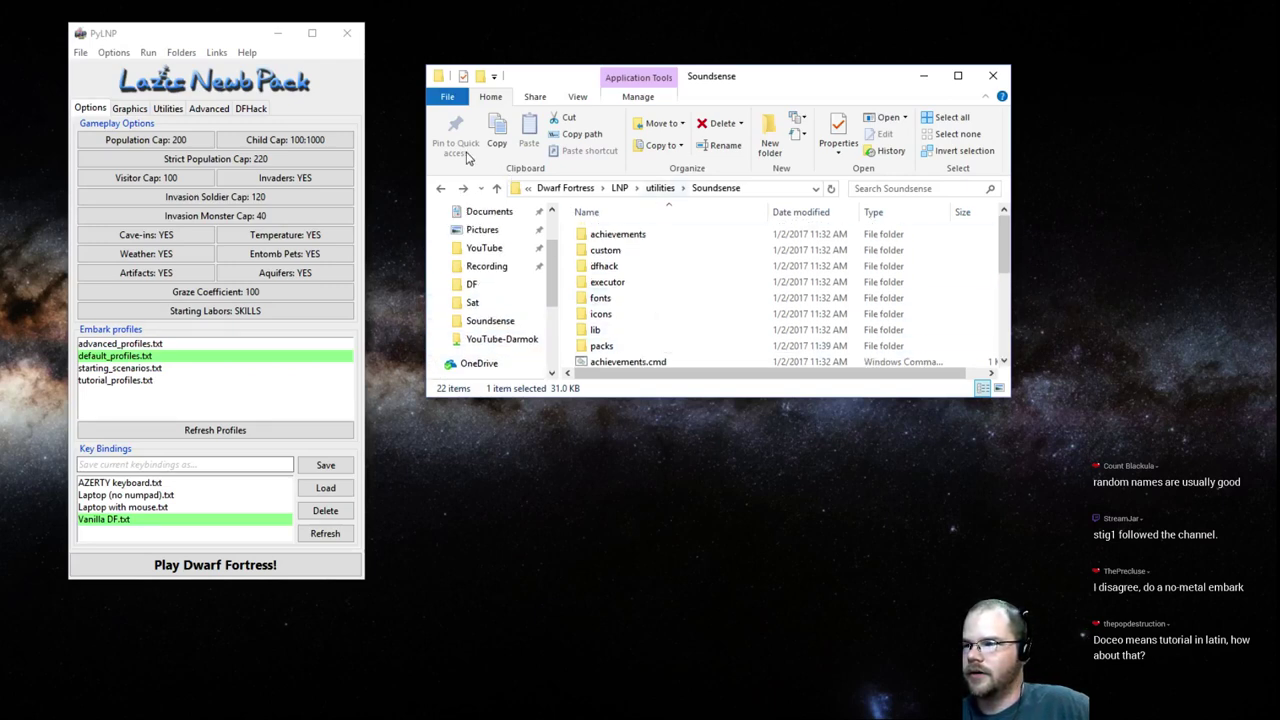
left_click(497, 188)
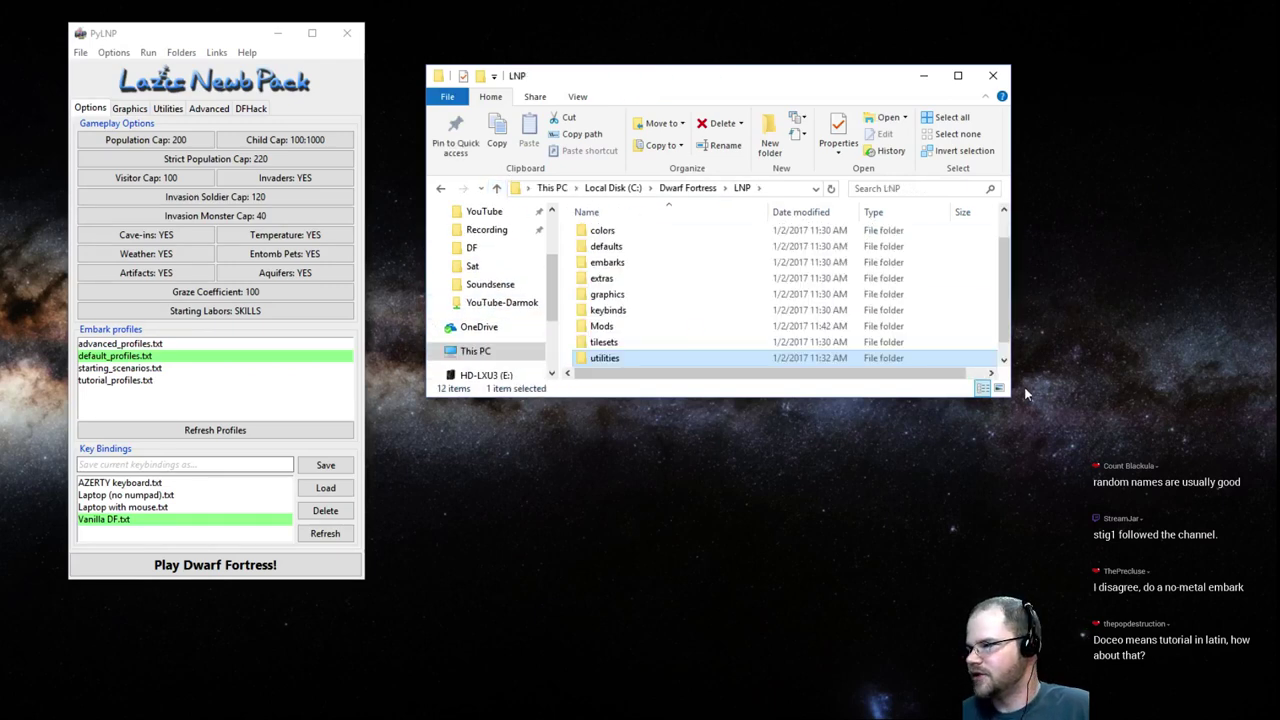
left_click_drag(1009, 396, 1224, 628)
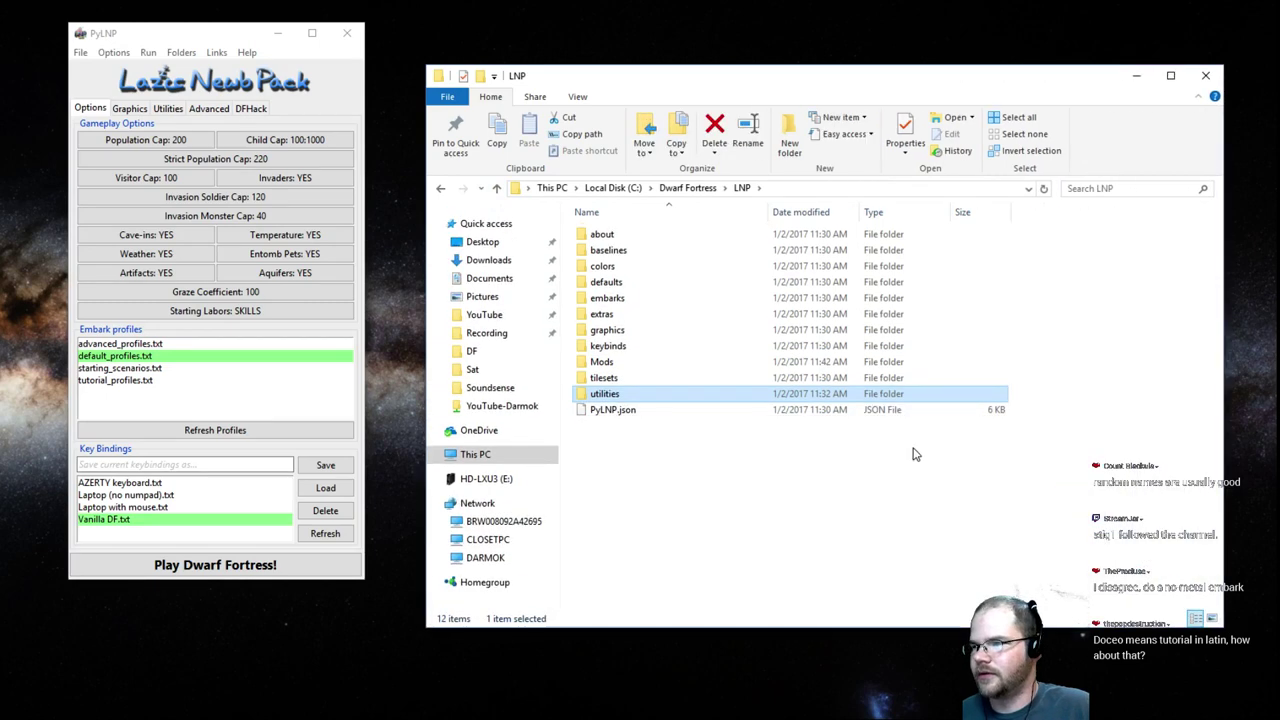
left_click(497, 188)
left_click_drag(703, 70, 673, 41)
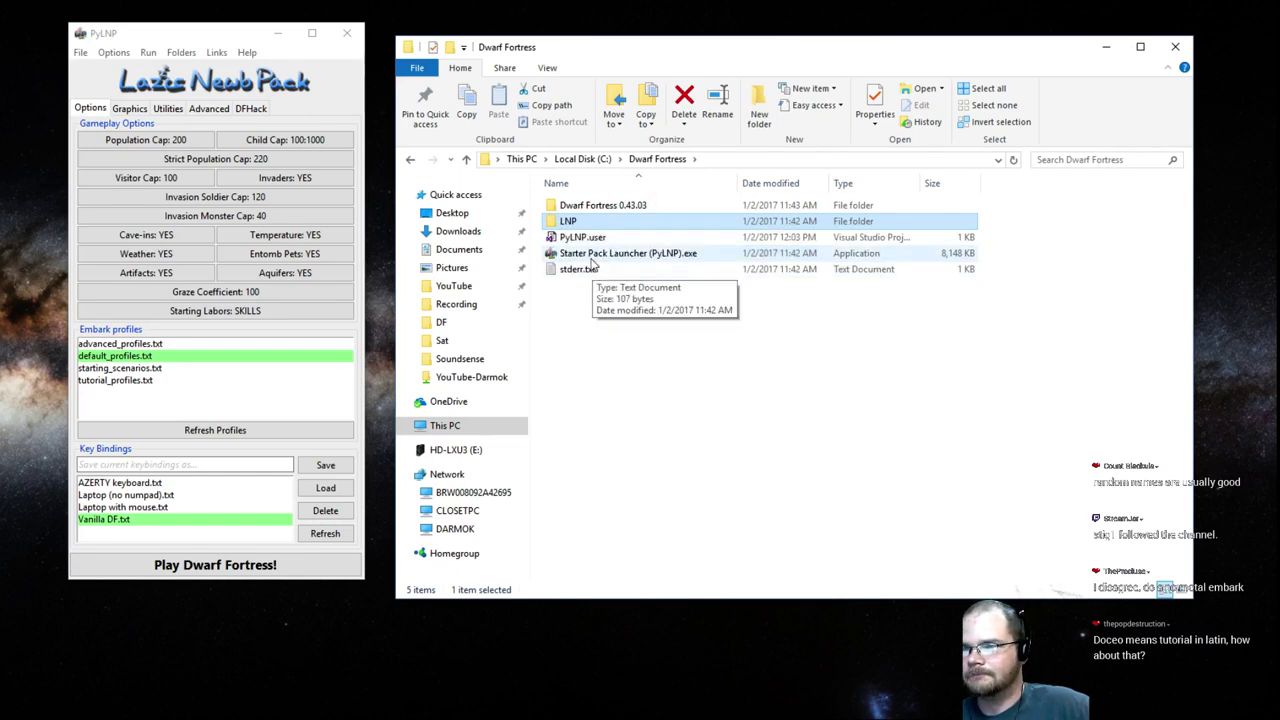
left_click(1113, 52)
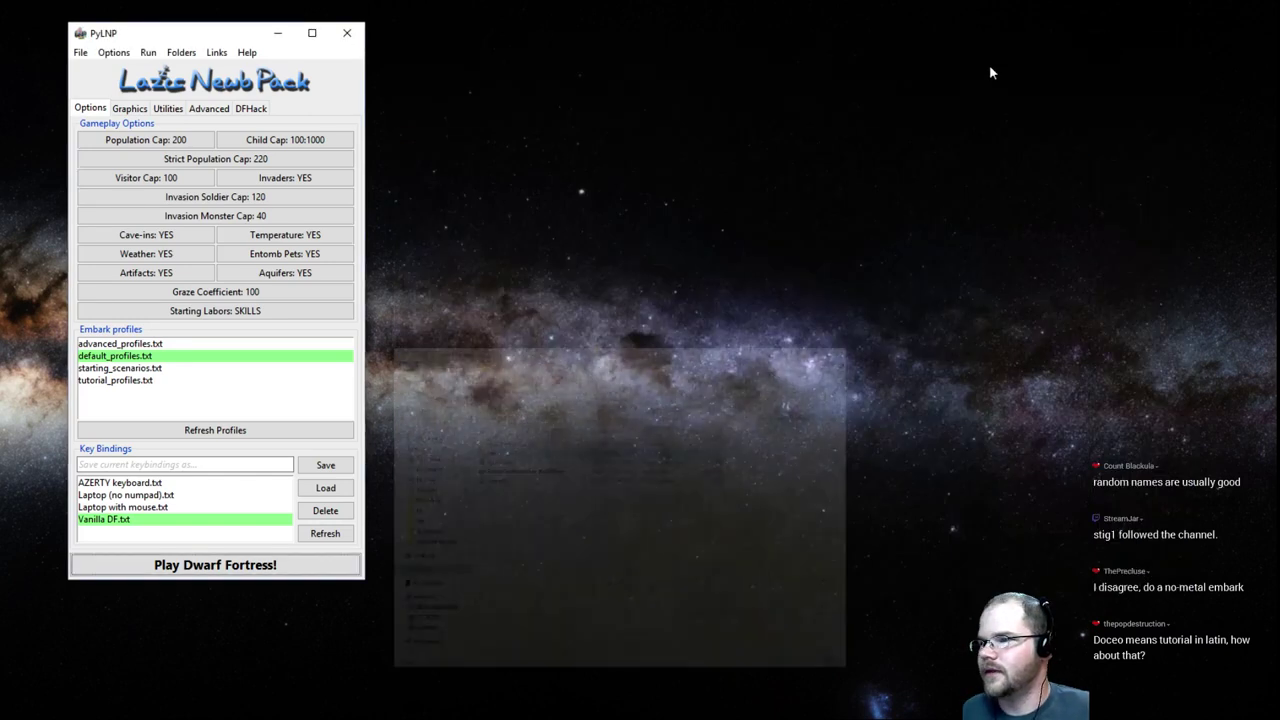
- Centre the PyLNP launcher on the screen and review its graphics sets and list of utility programs
left_click_drag(169, 37, 562, 69)
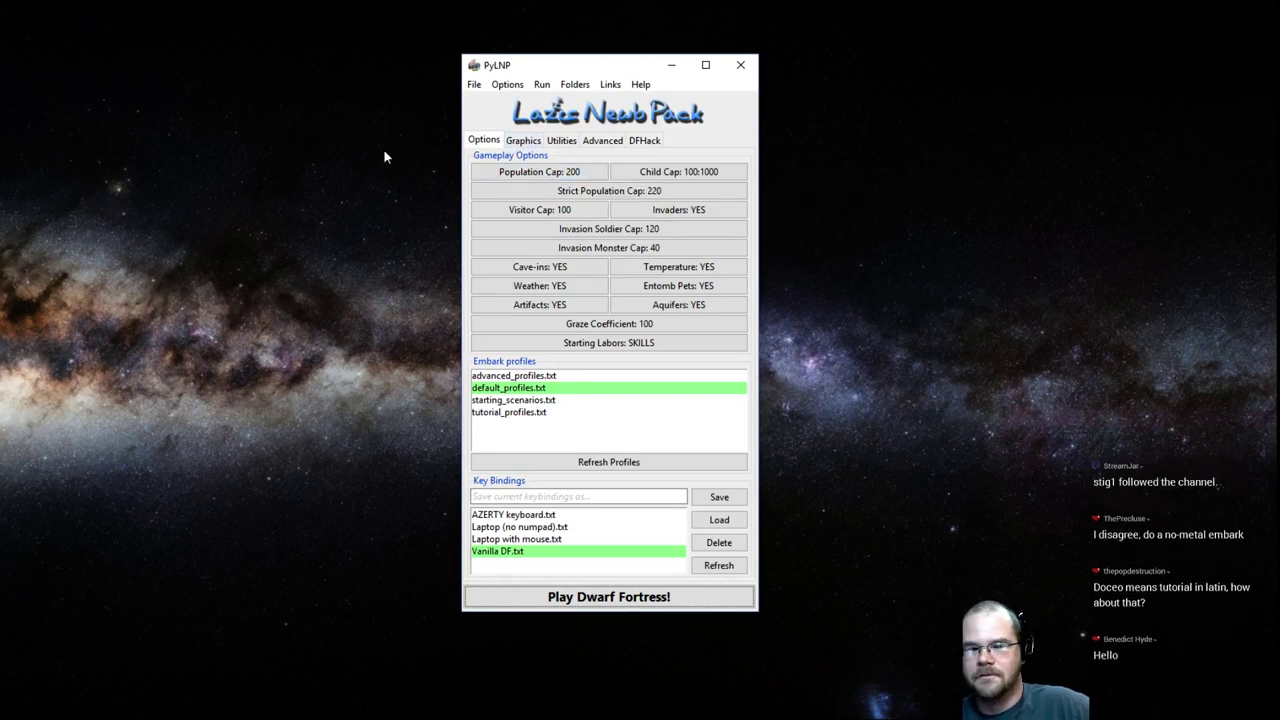
left_click(522, 142)
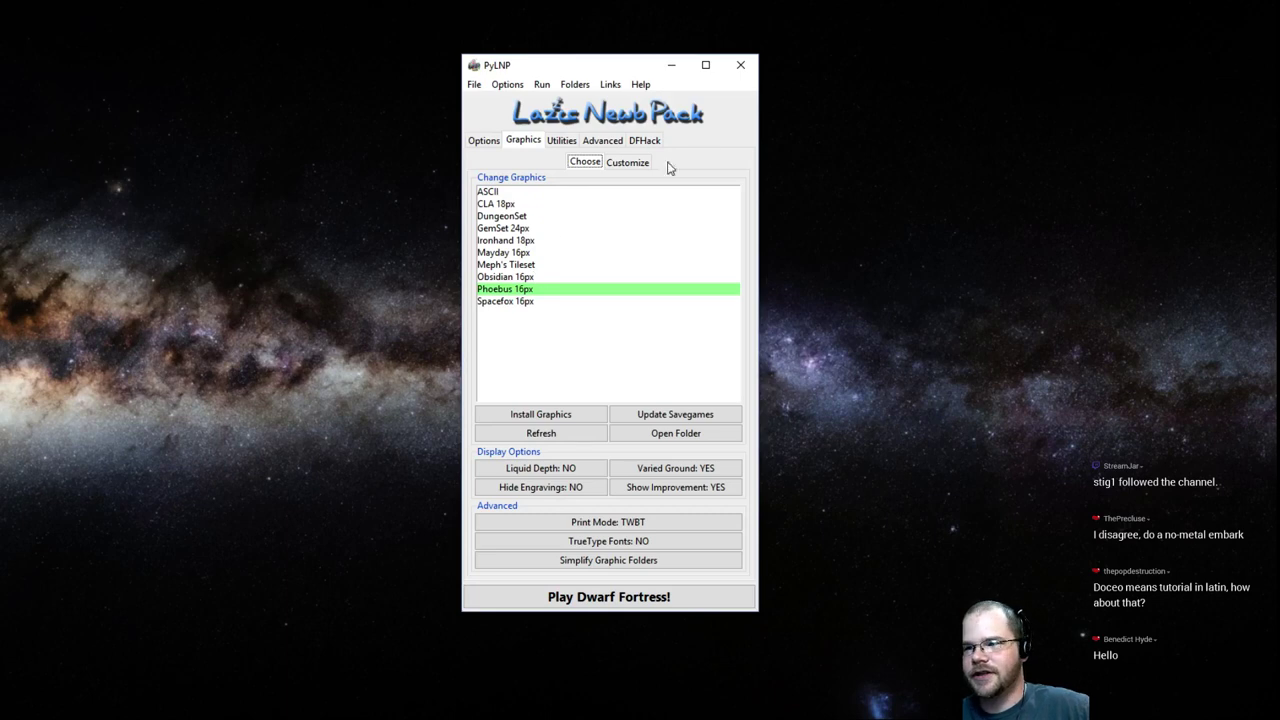
mouse_move(527, 292)
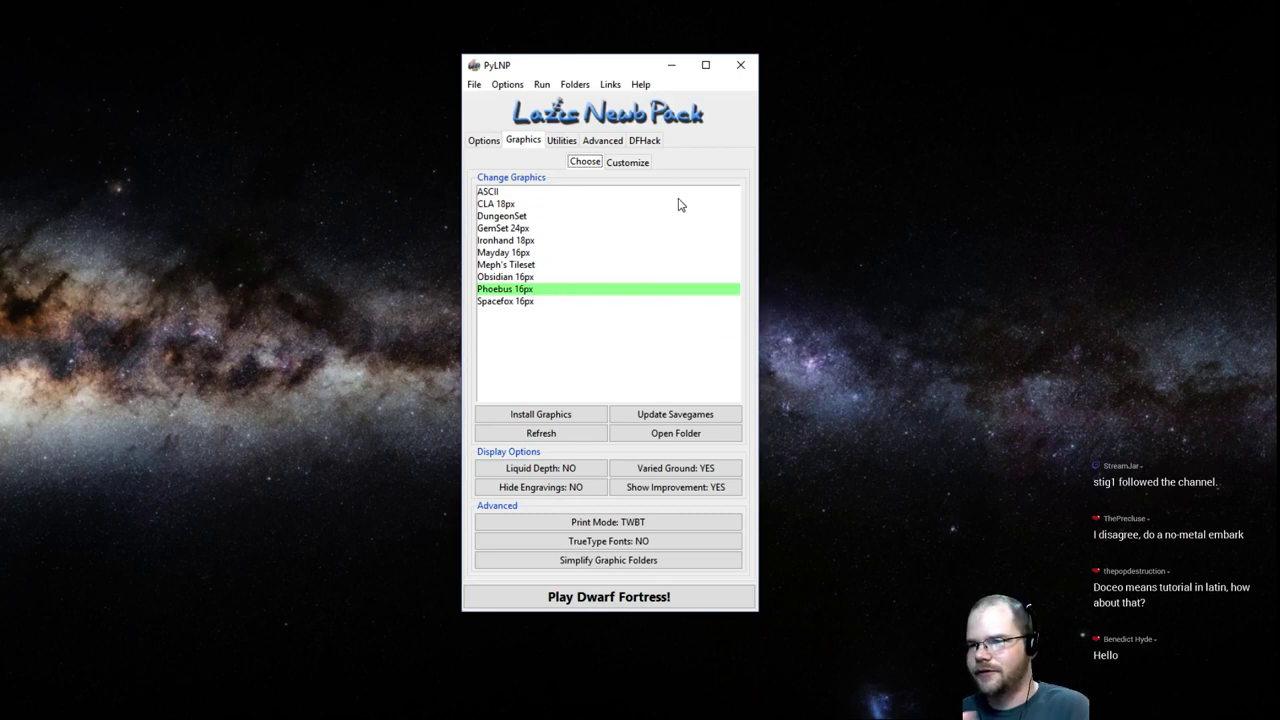
left_click(561, 142)
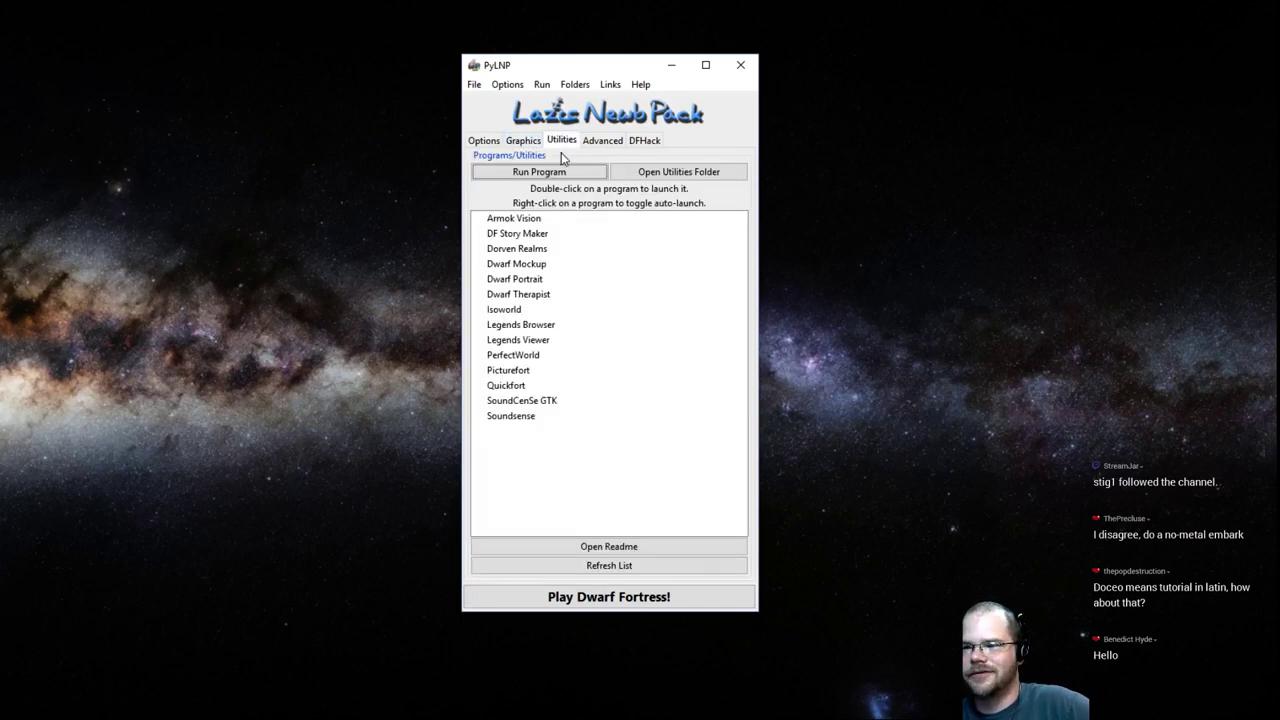
- Turn off sound, the intro movie and save compression in the advanced settings, and set autosave to SEASONAL
left_click(602, 143)
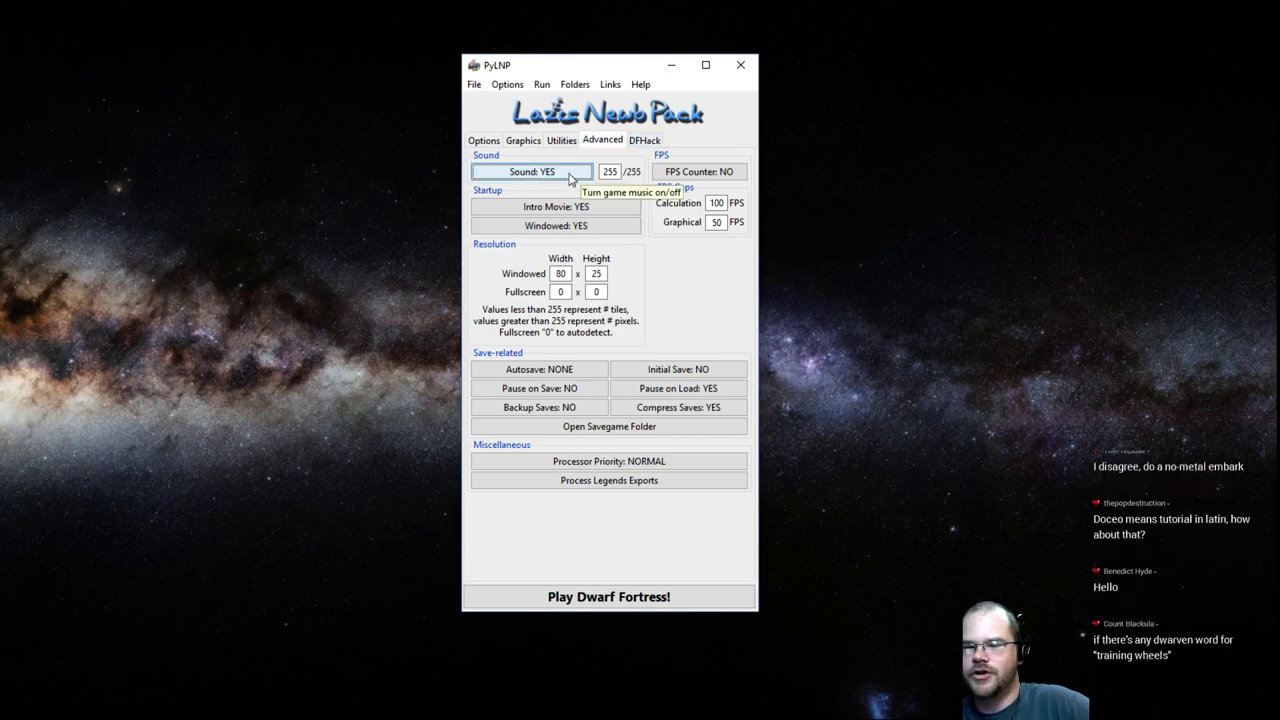
left_click(569, 175)
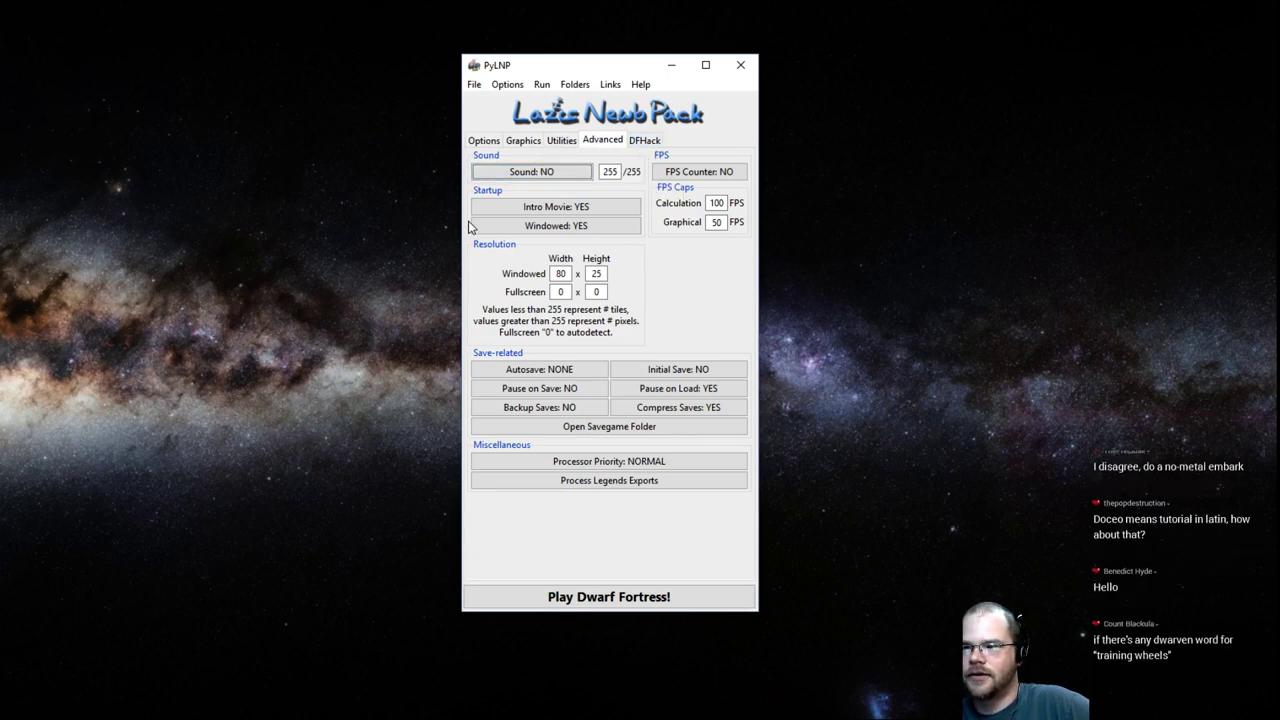
left_click(563, 208)
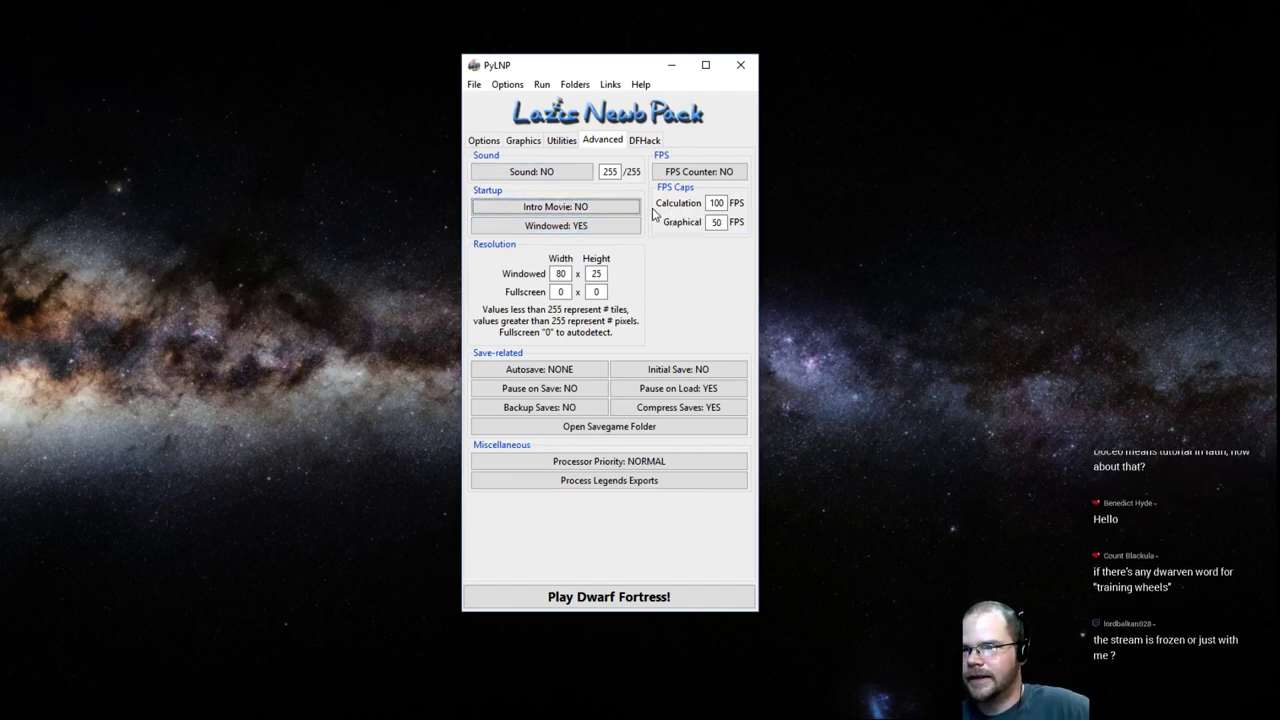
left_click(580, 371)
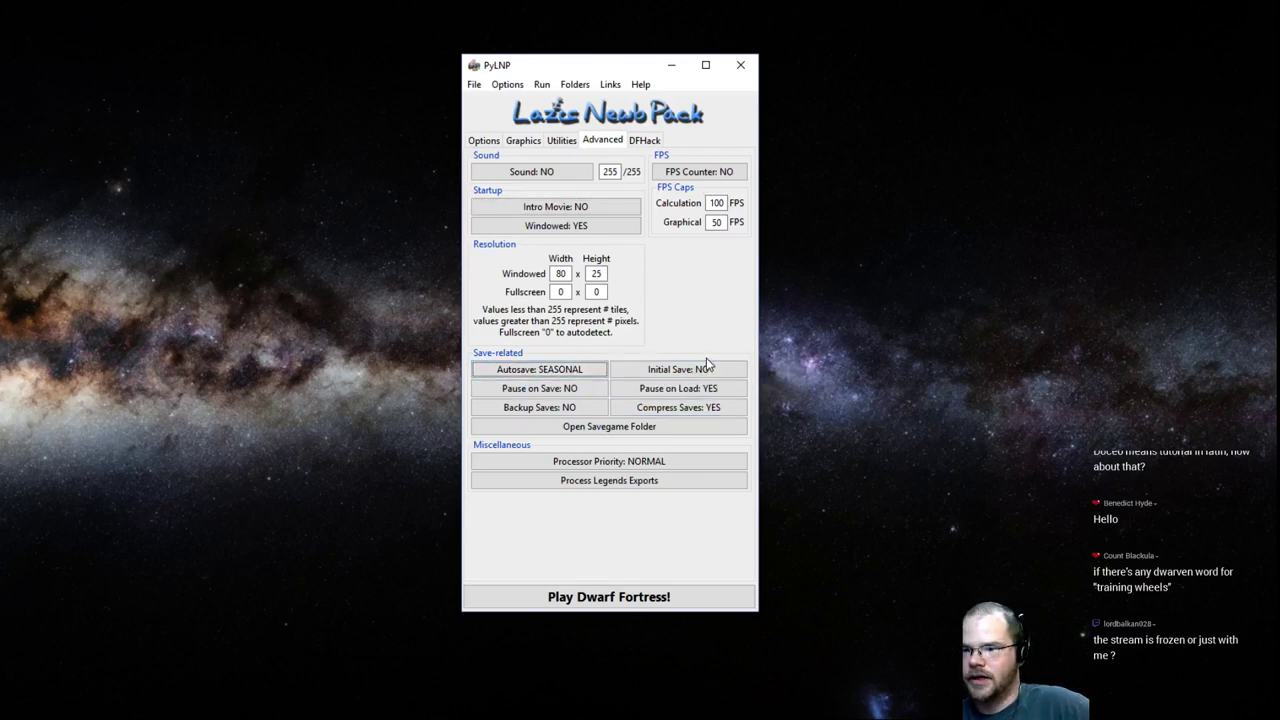
left_click(712, 410)
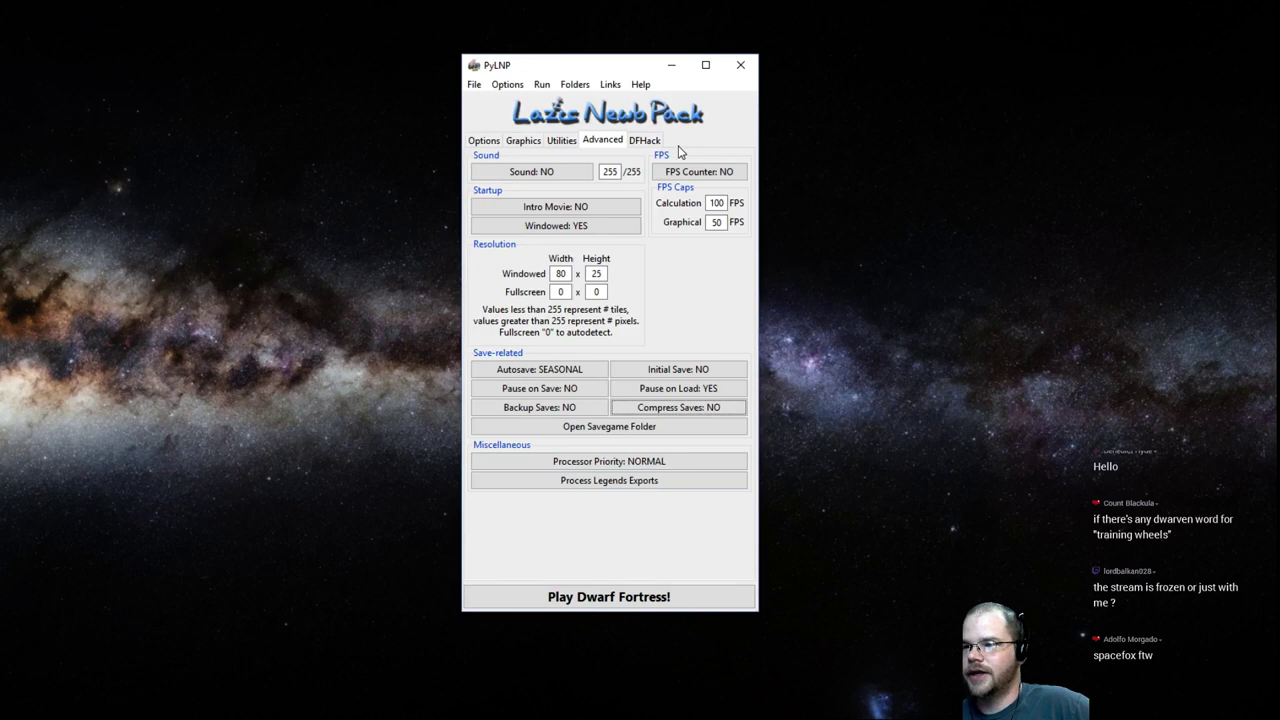
- Enable the DFHack options Automatic Job Assignments, Enhanced Gameplay, Other Automation plugins and Performance Tweaks
left_click(645, 140)
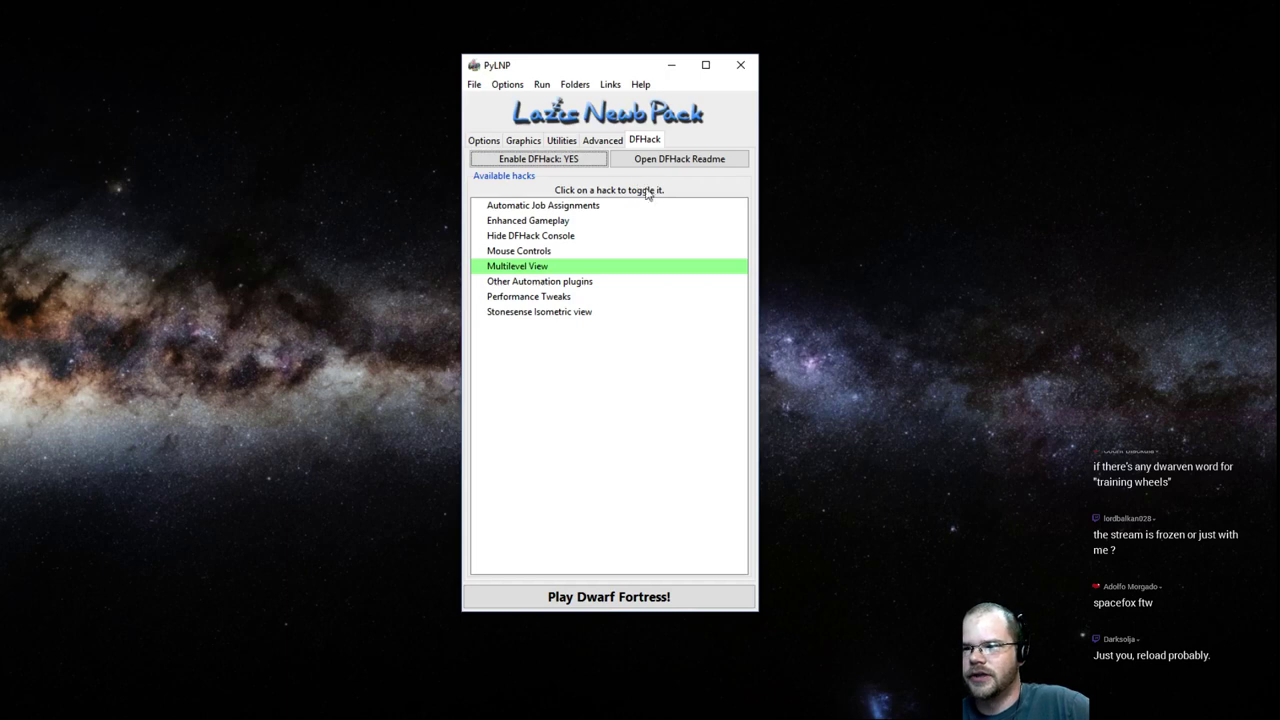
left_click(566, 209)
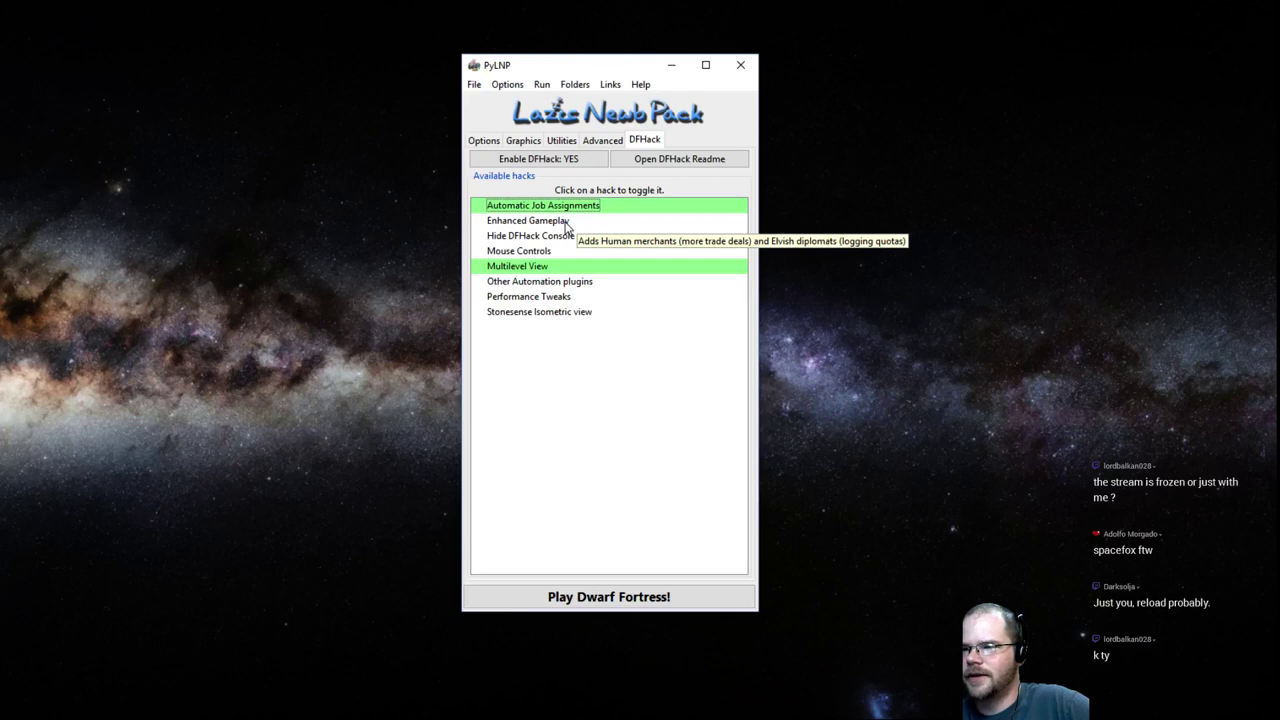
left_click(566, 222)
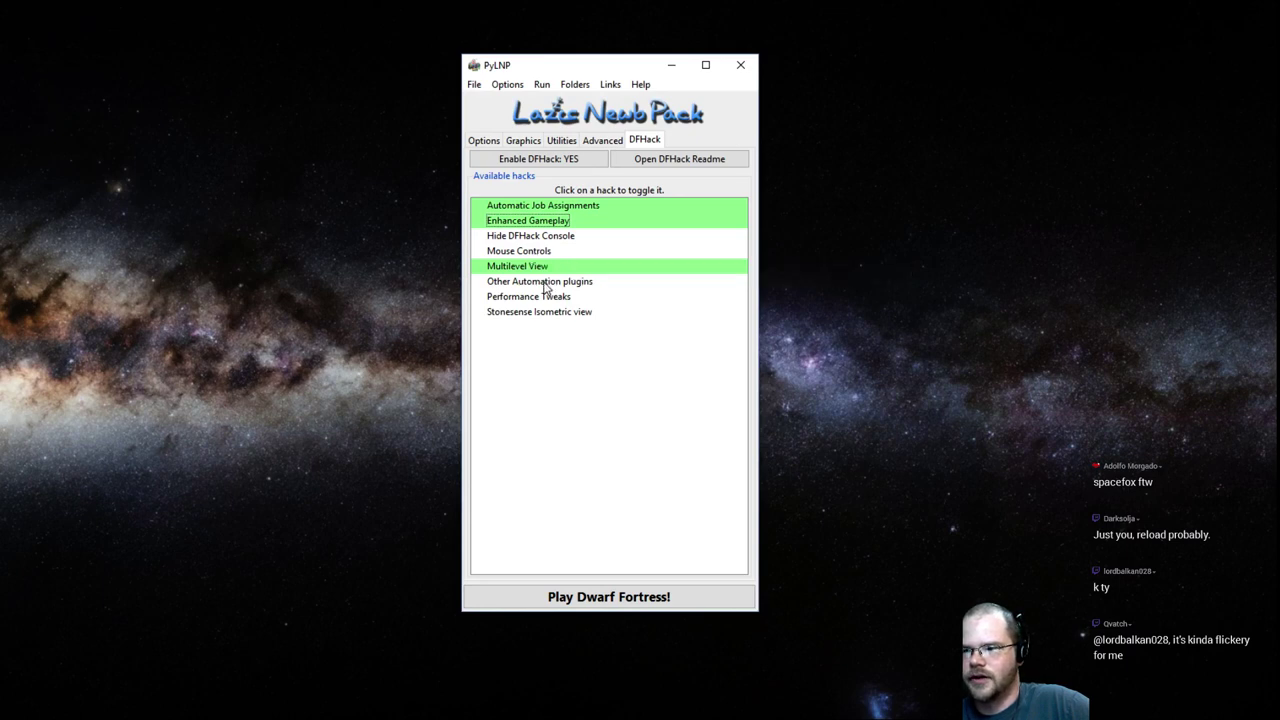
left_click(545, 285)
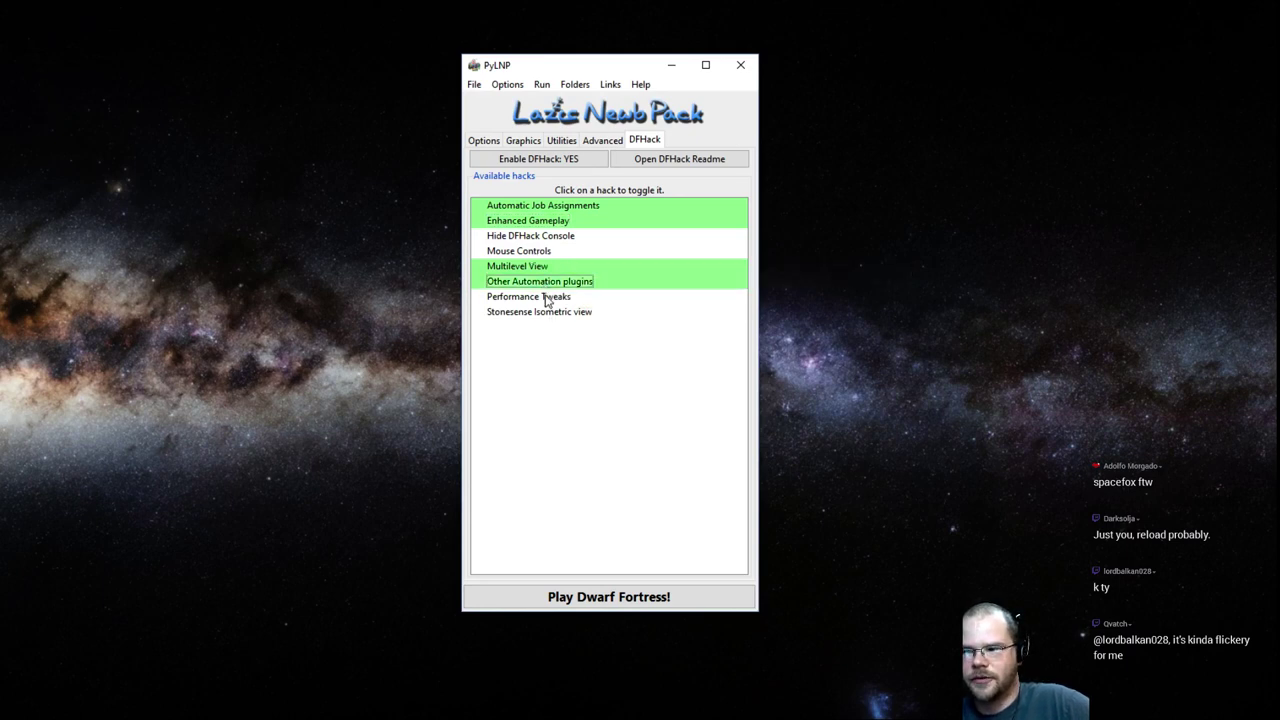
left_click(548, 298)
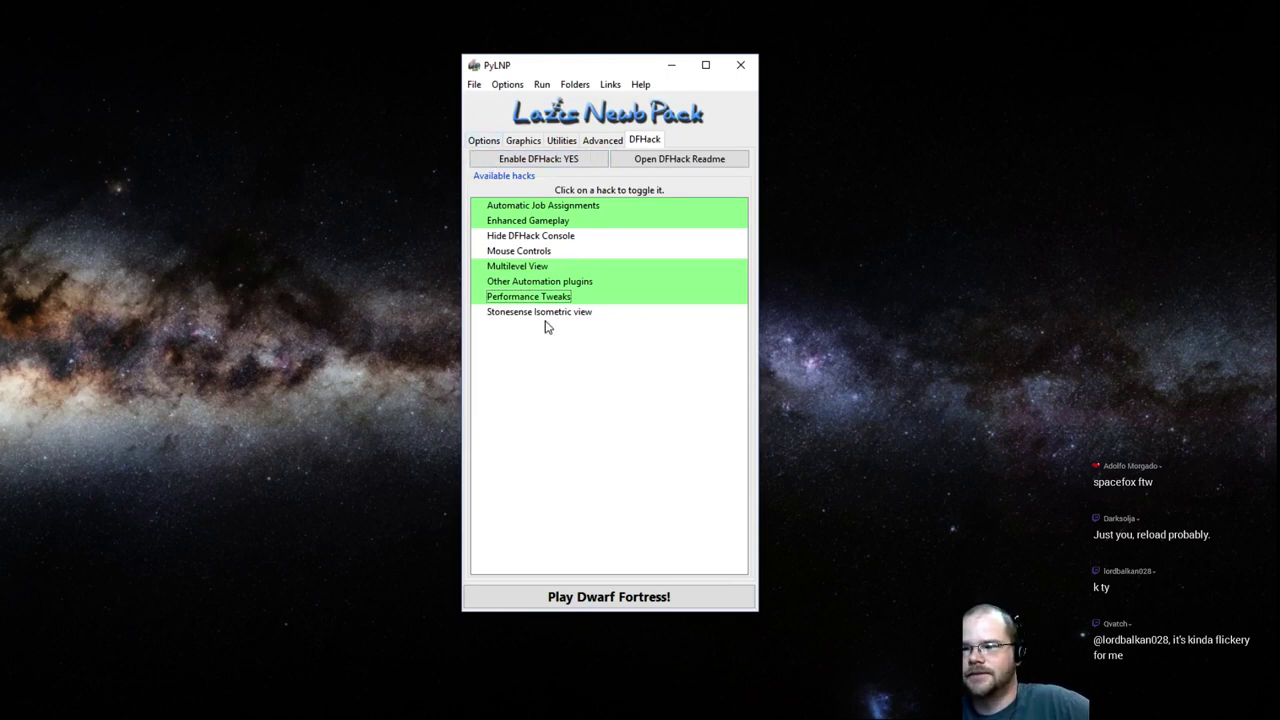
- Launch Dwarf Fortress with the launcher minimized, and enlarge the game window to fill the screen
left_click(484, 140)
left_click(571, 600)
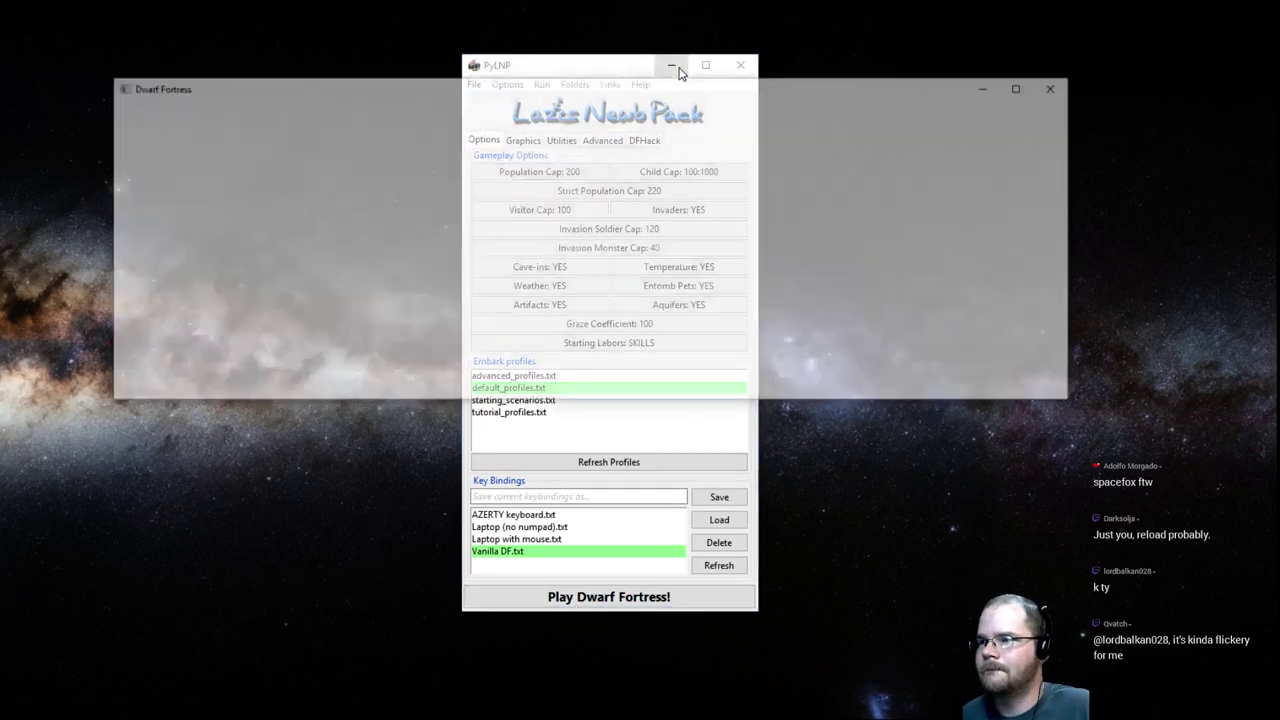
left_click(674, 65)
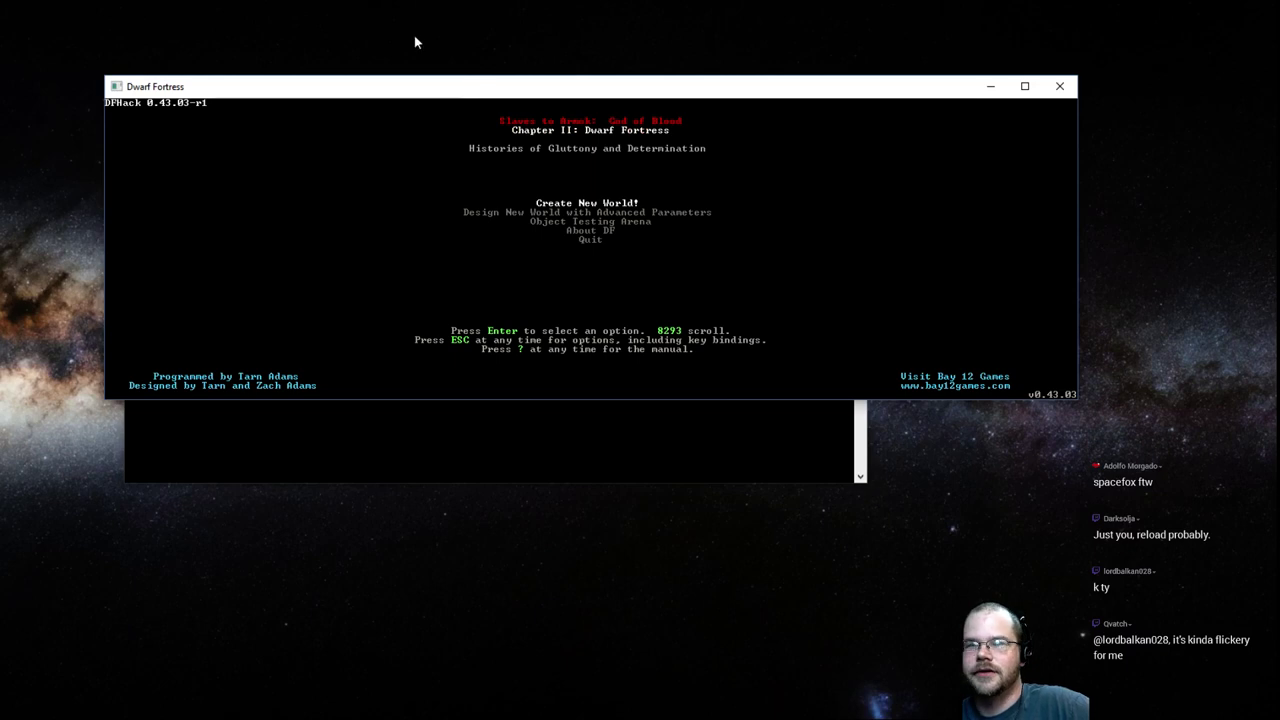
left_click_drag(447, 38, 441, 4)
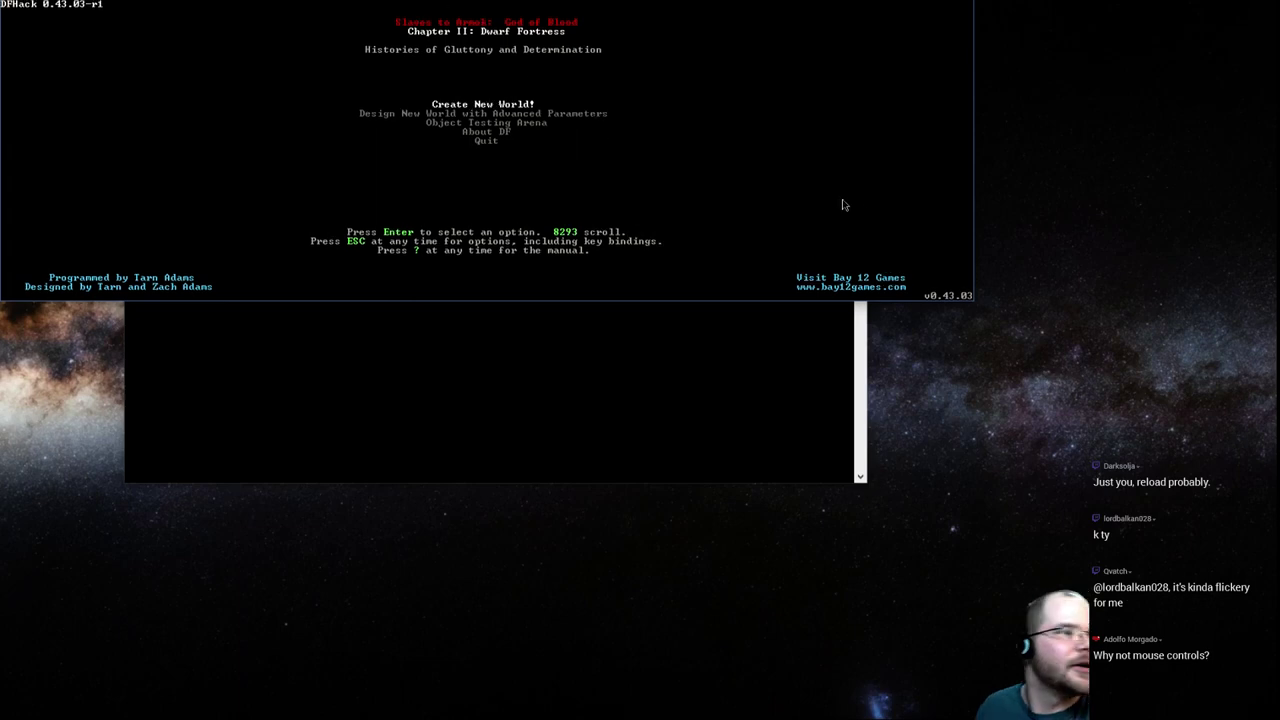
left_click_drag(975, 303, 1272, 703)
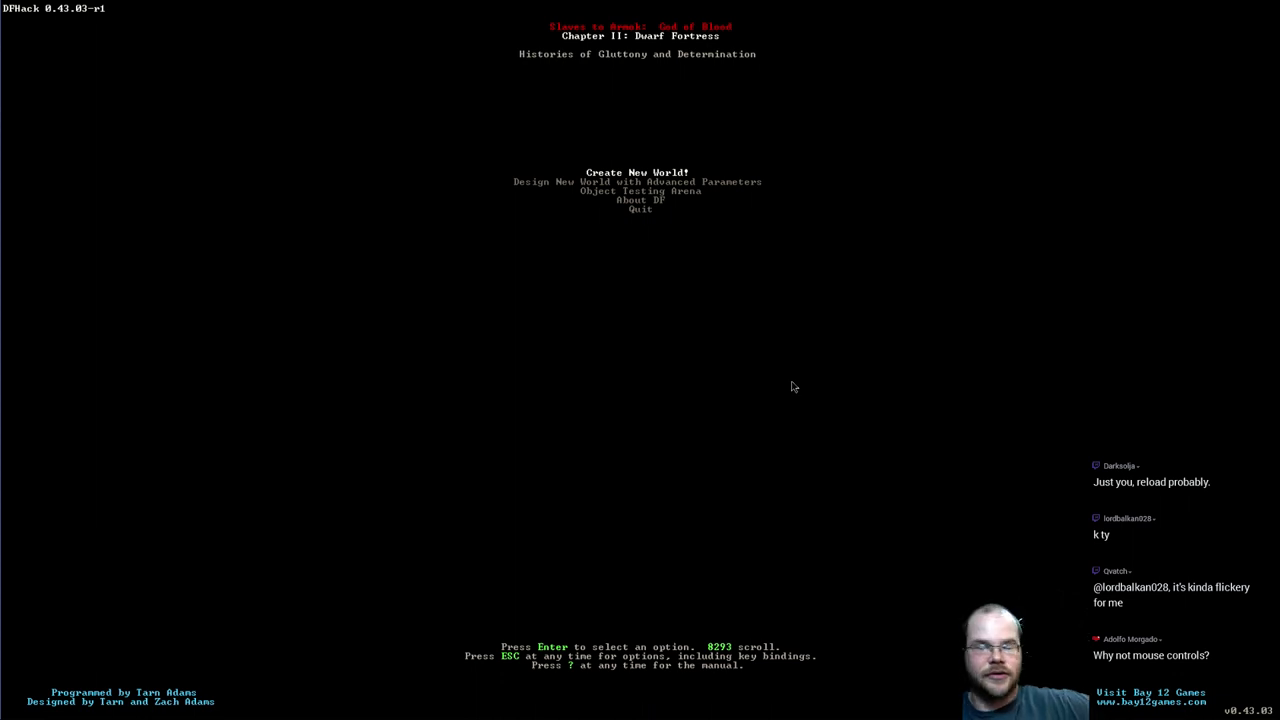
- Start creating a new world with the basic parameters and dismiss the alpha welcome notice
key("Down")
key("Up")
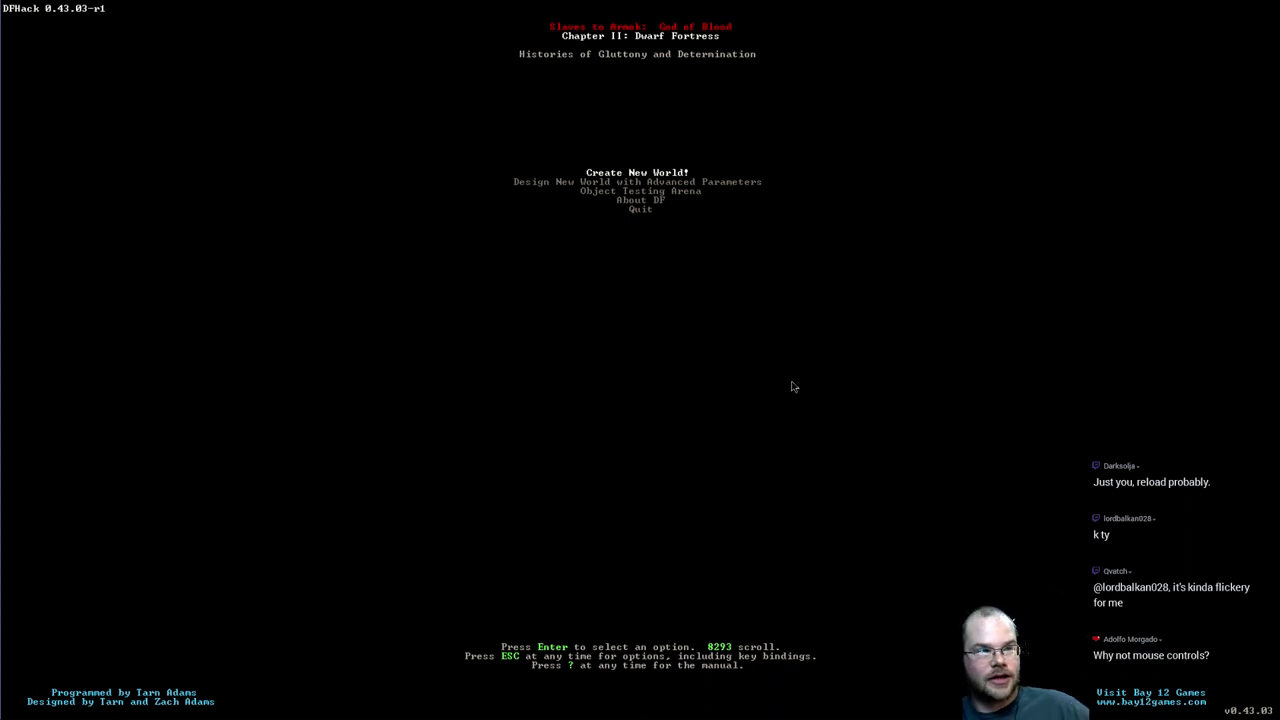
key("Return")
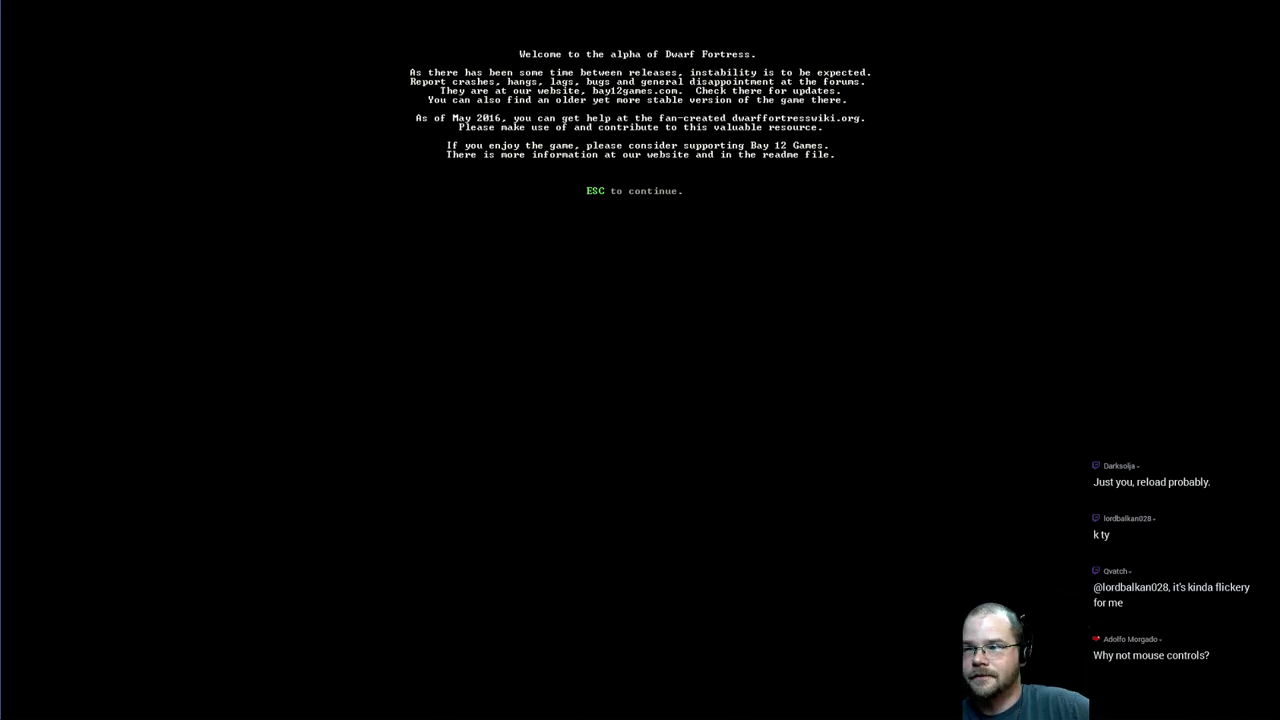
key("Escape")
key("Return")
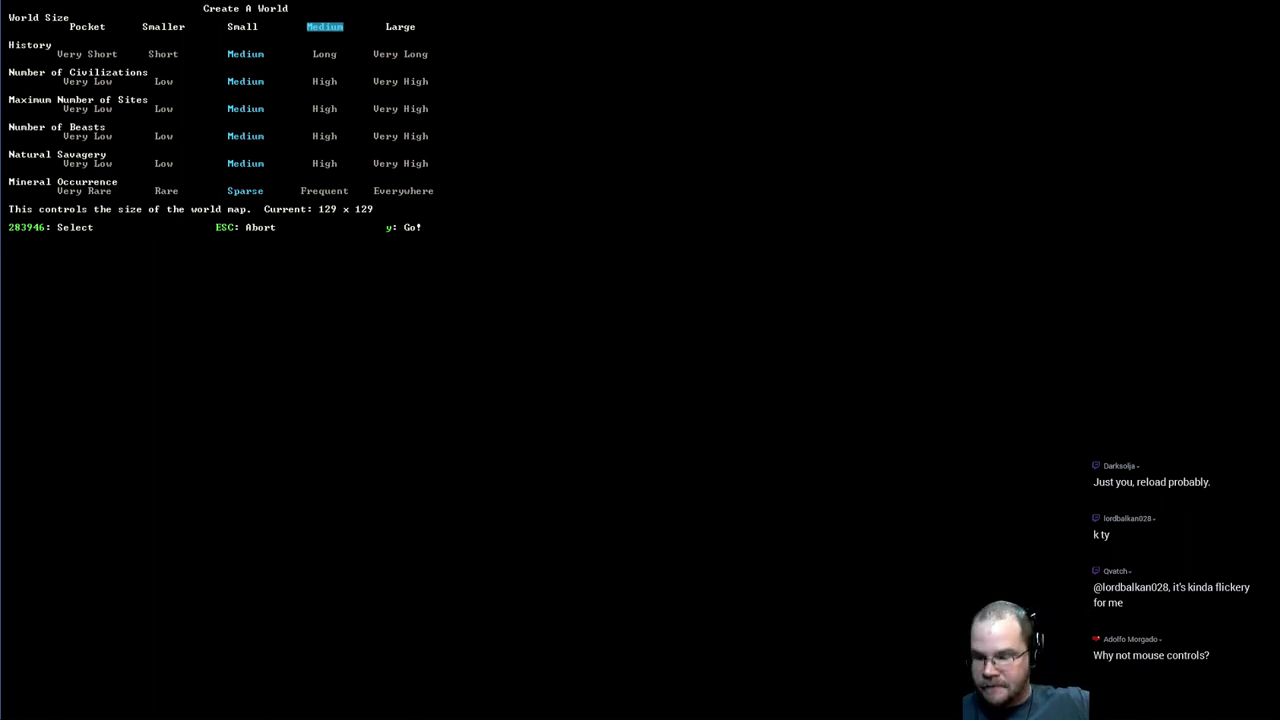
- Set the world size to Smaller and the history length to Short
key("Left")
key("Left")
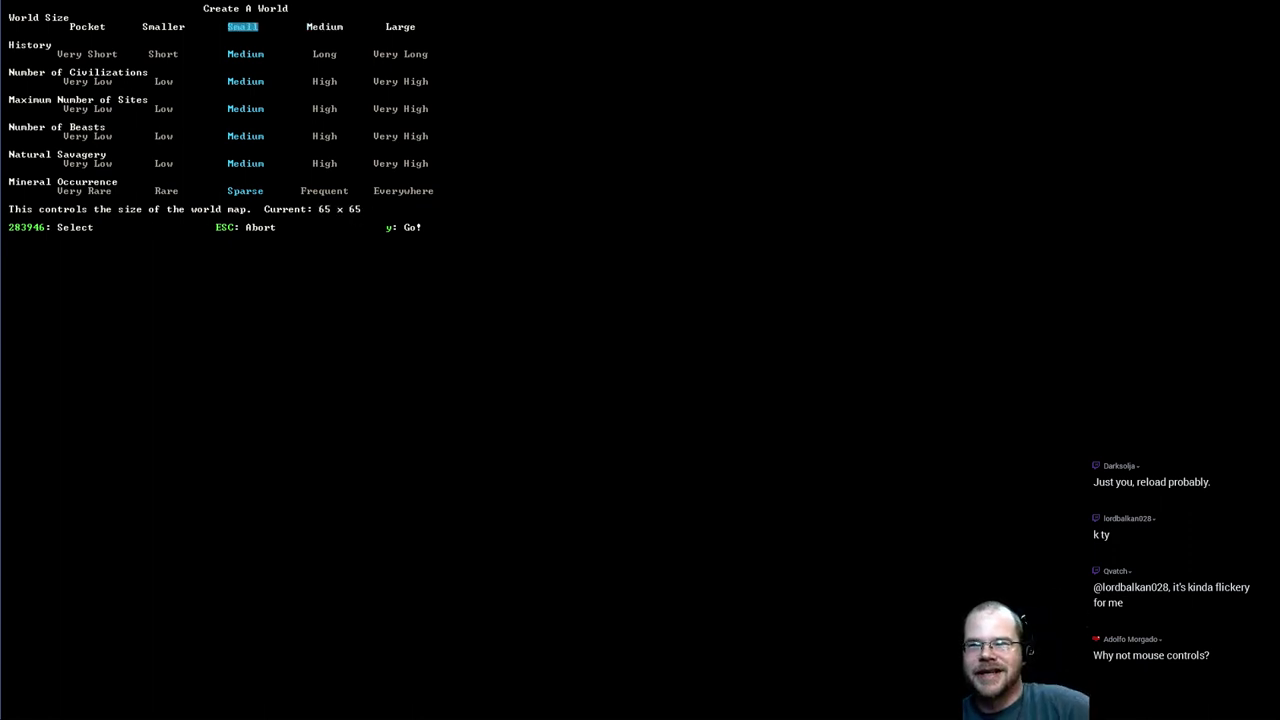
key("Down")
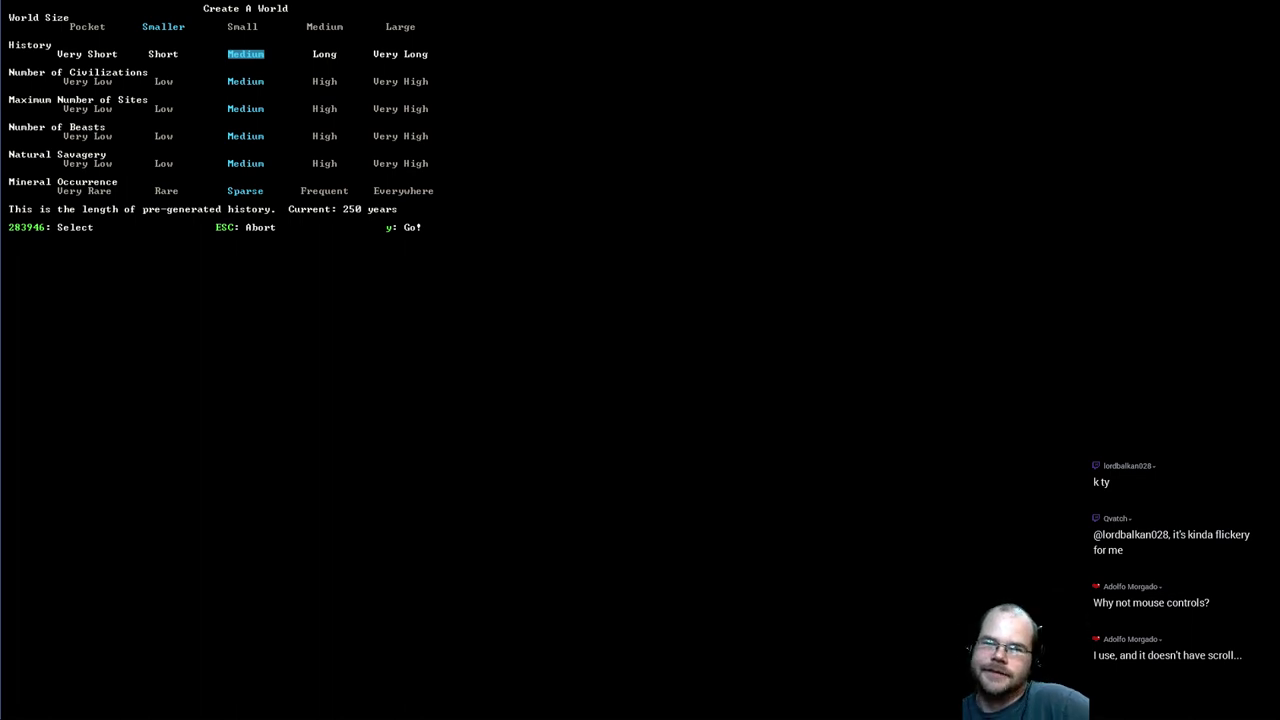
key("Left")
key("Down")
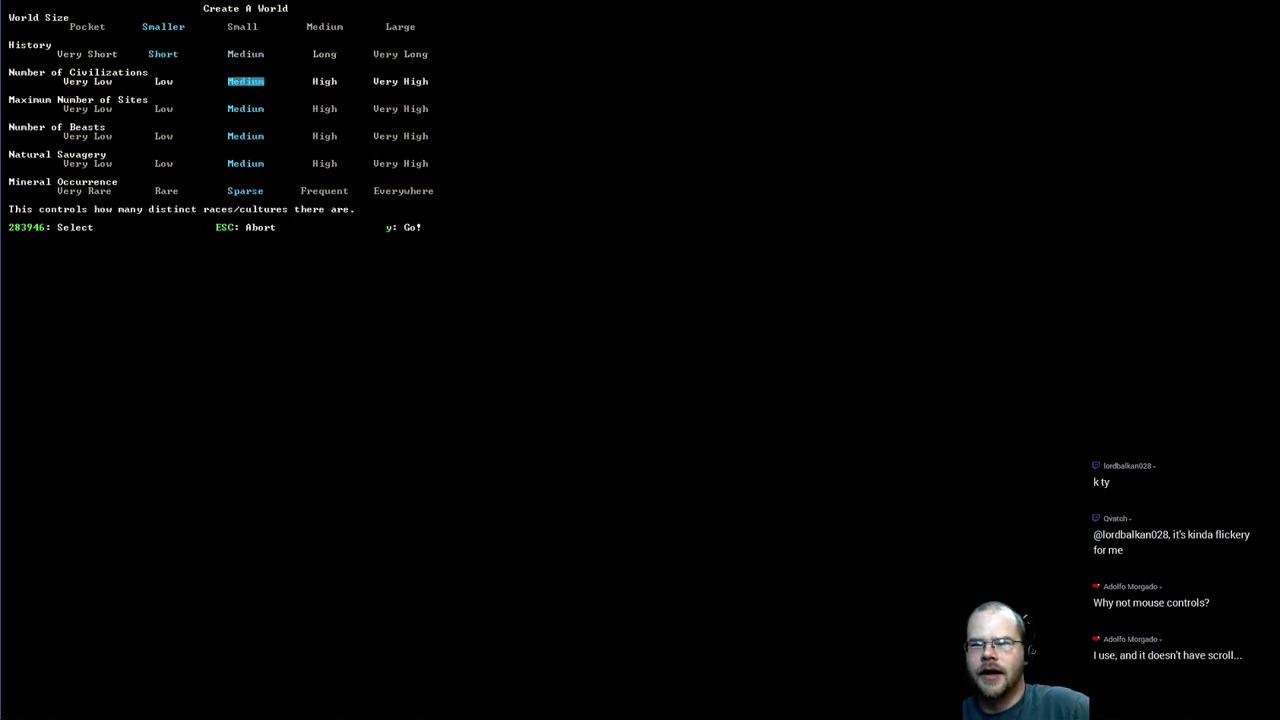
- Examine the remaining world options for civilizations, sites, beasts, savagery and mineral occurrence
key("Up")
key("Down")
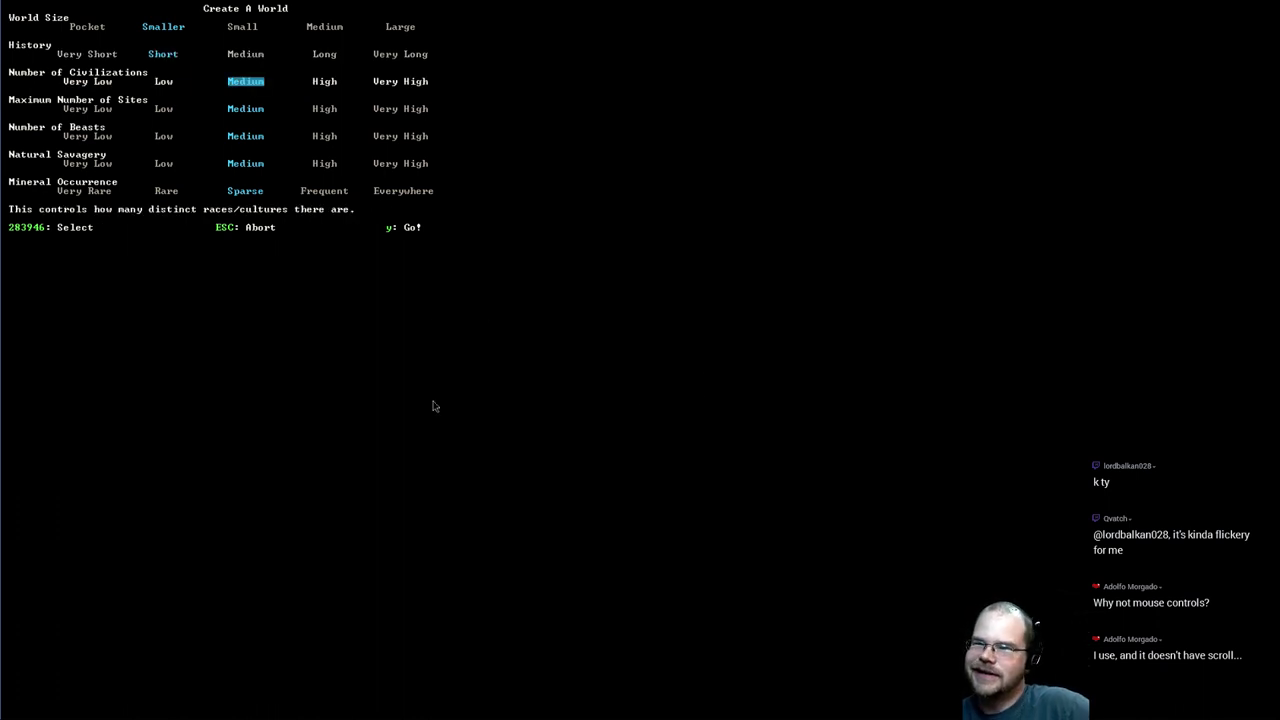
key("Down")
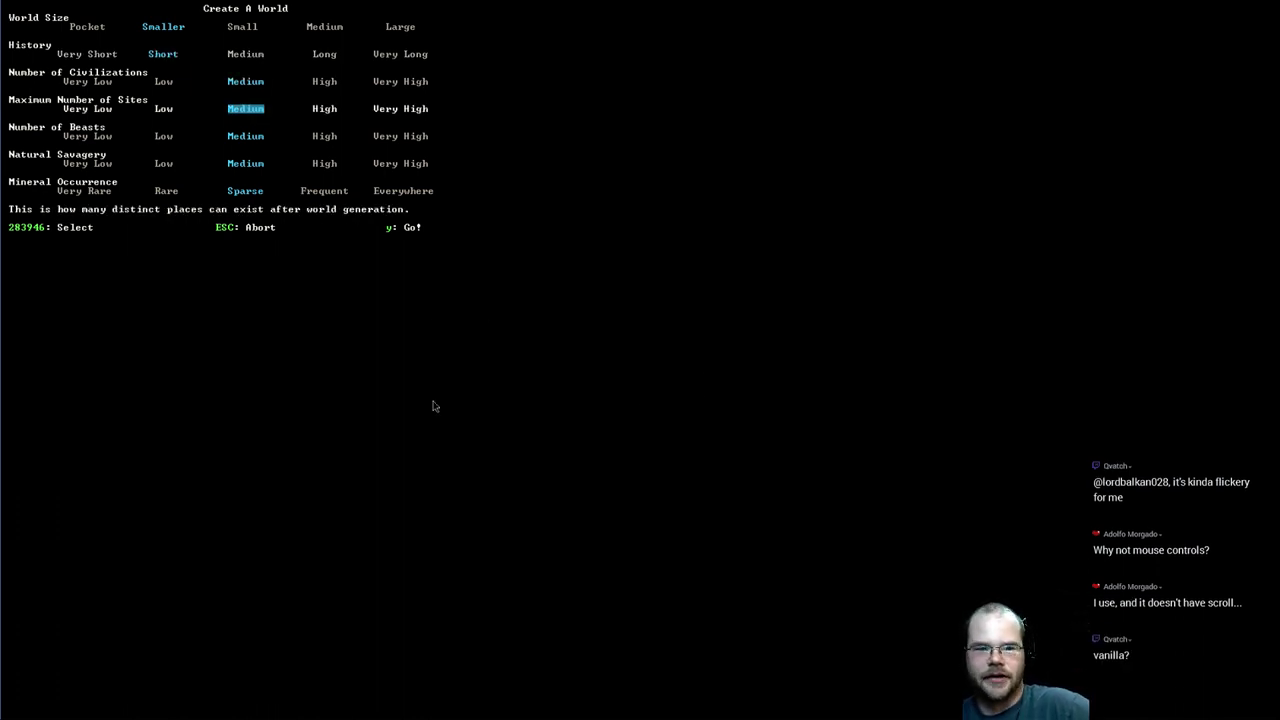
key("Down")
key("Down")
key("Down")
key("Up")
key("Up")
key("Up")
key("Up")
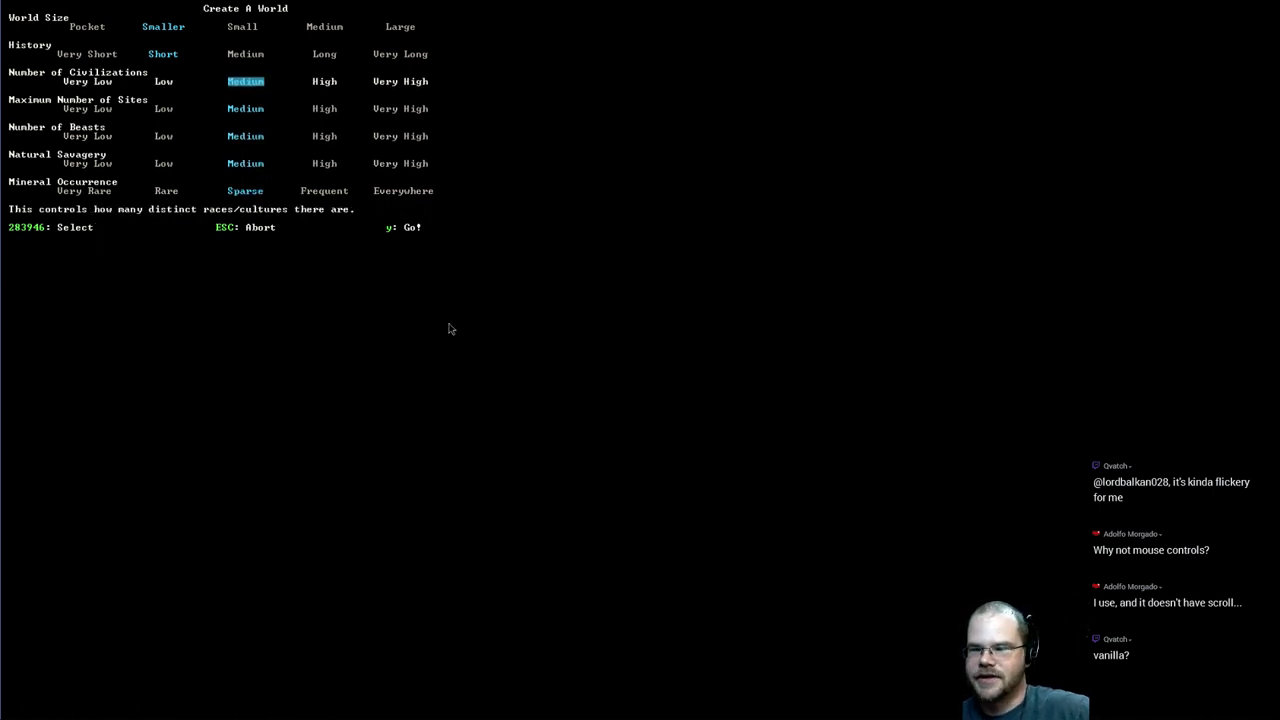